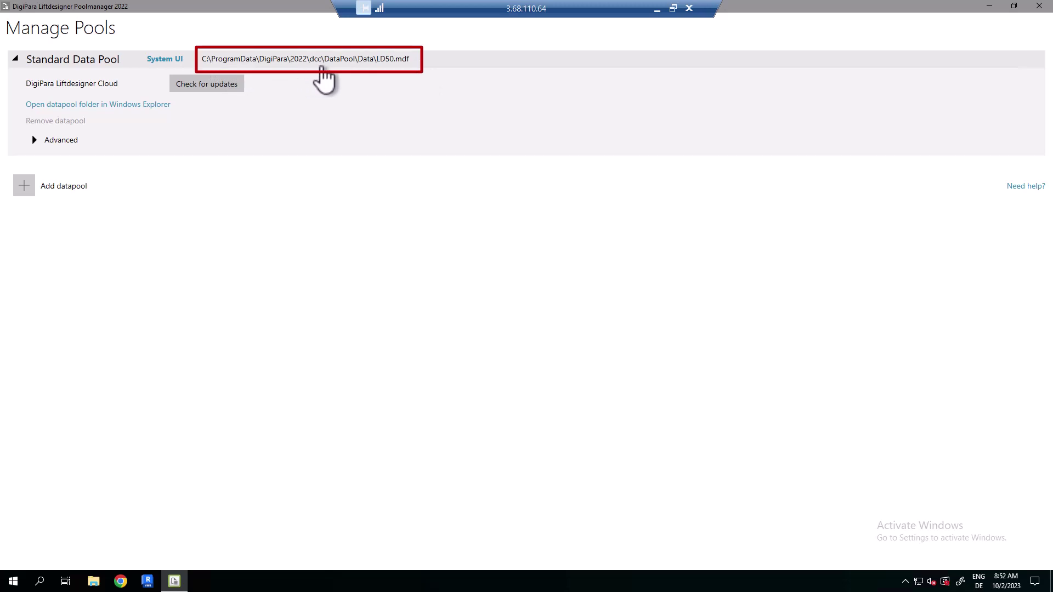
- Open the Standard Data Pool folder on disk and browse its CADmodel, Projects and sheets subfolders
click(442, 222)
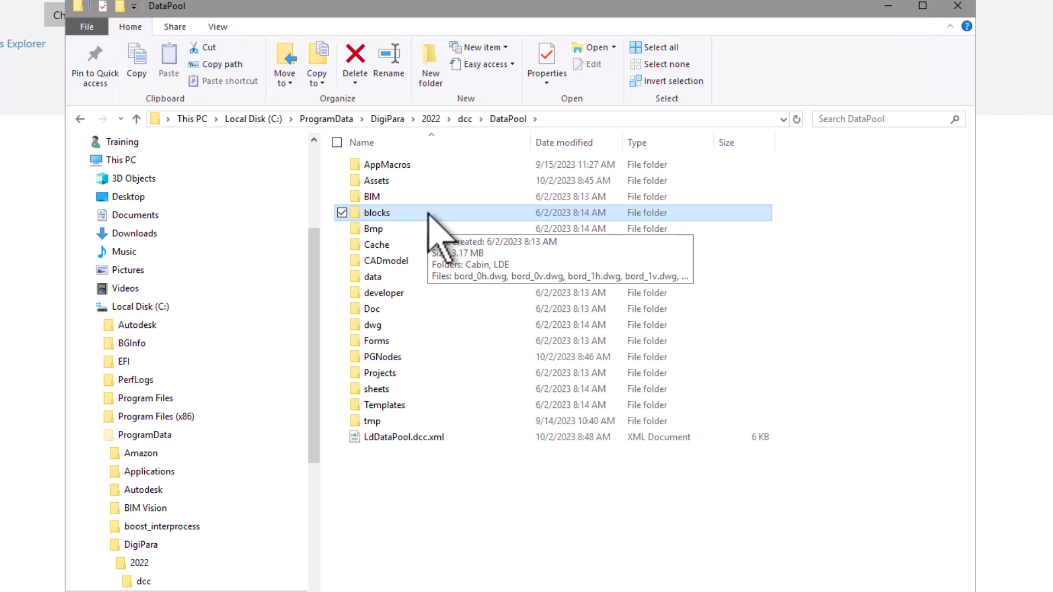
click(419, 262)
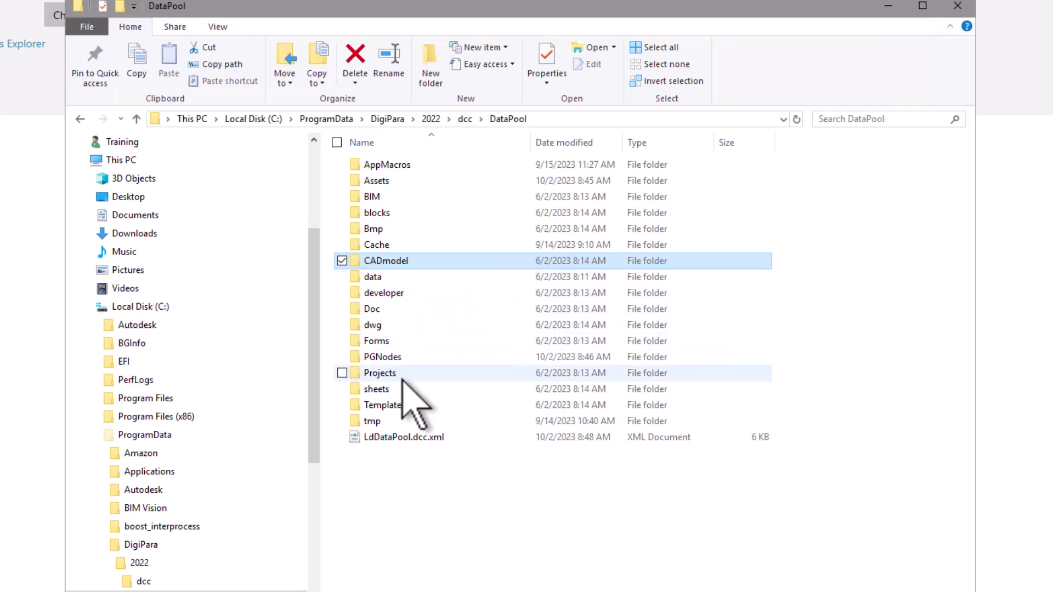
click(415, 403)
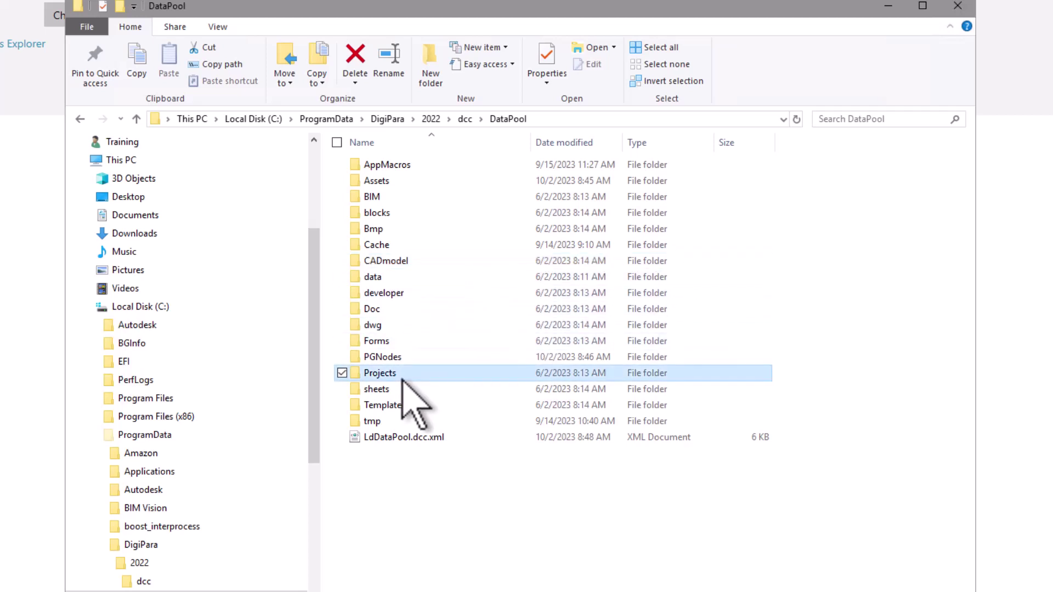
click(398, 393)
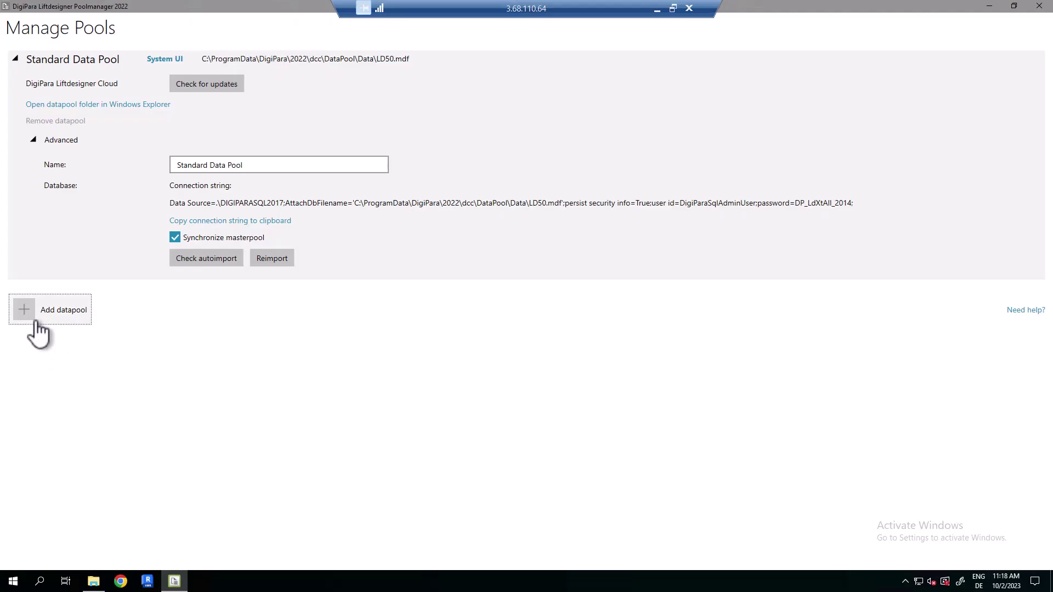
- Start creating a brand-new data pool and rename it TrainingPool
click(37, 324)
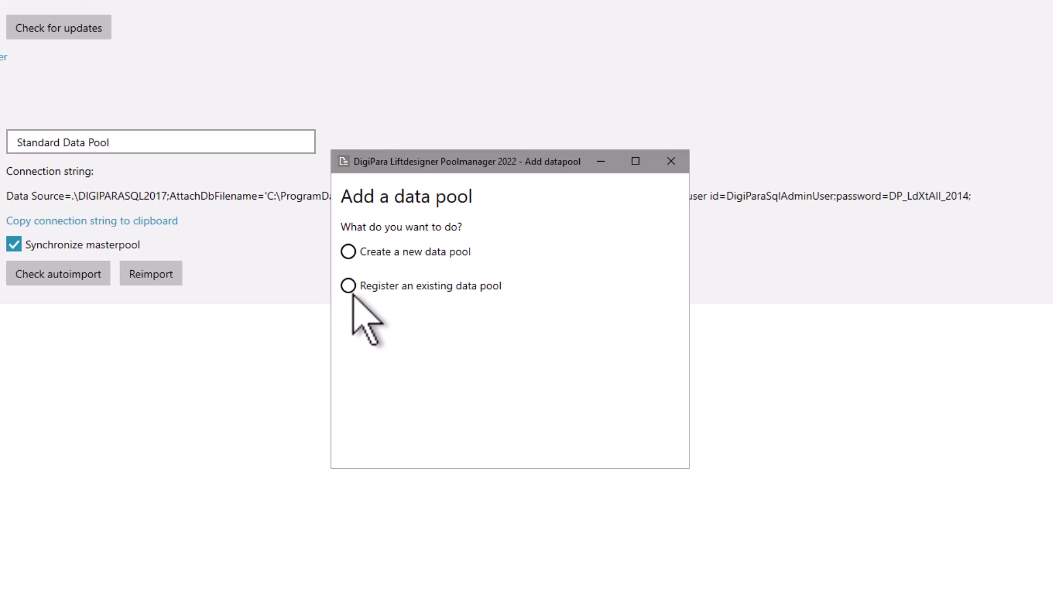
click(349, 253)
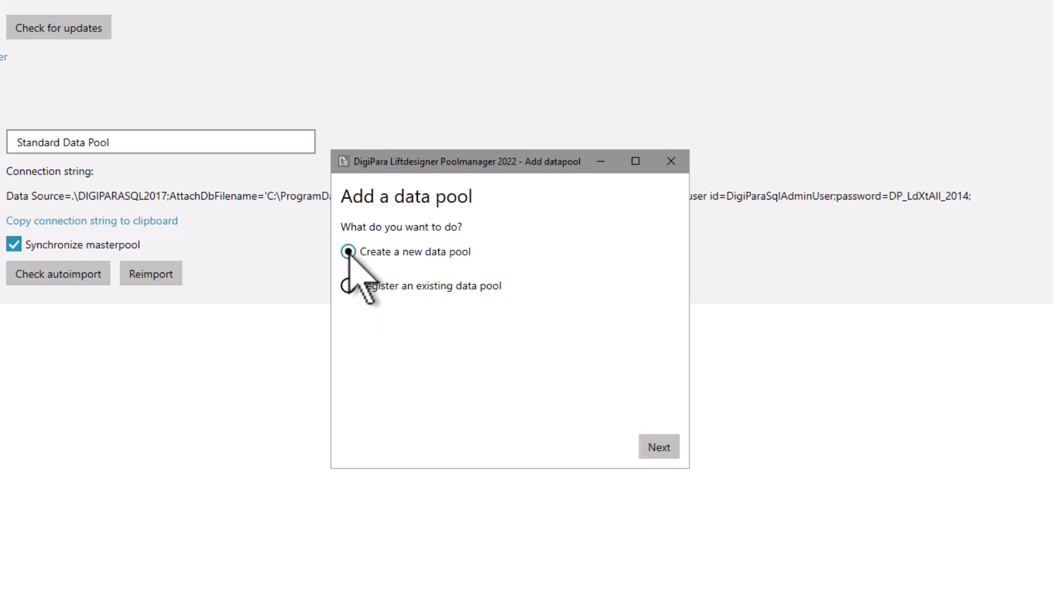
click(656, 448)
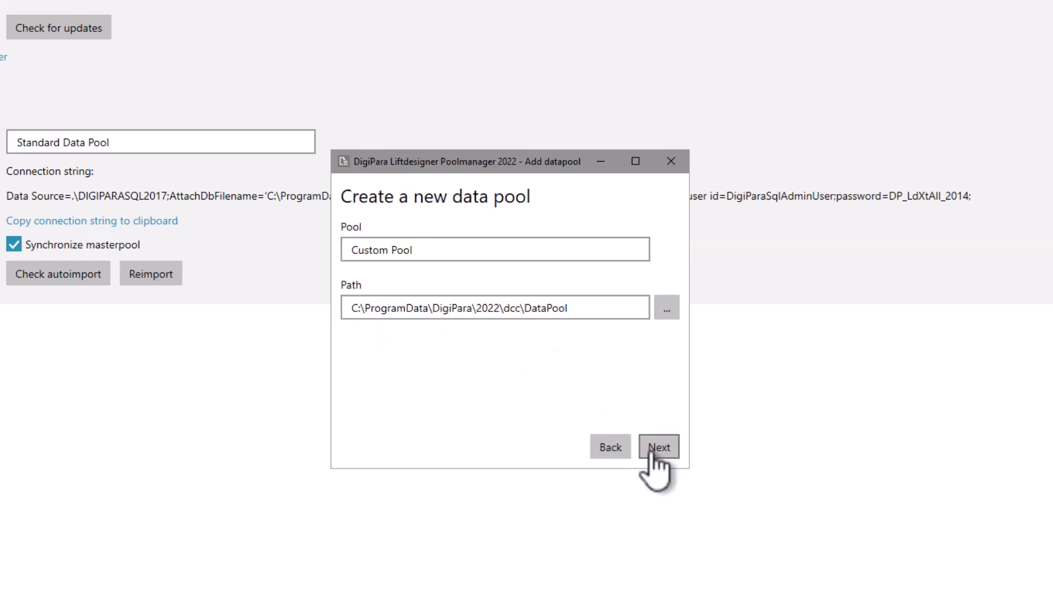
double_click(382, 250)
text(Tra)
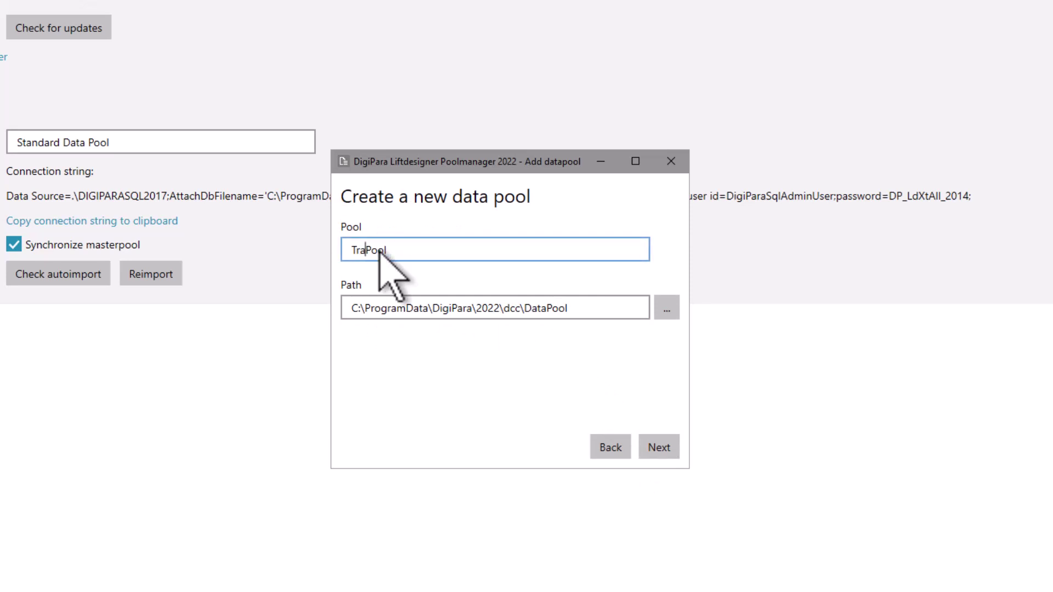
text(ining)
- Set the pool's storage folder to C:\ProgramData\DigiPara\TraininPool and continue to the summary
click(666, 308)
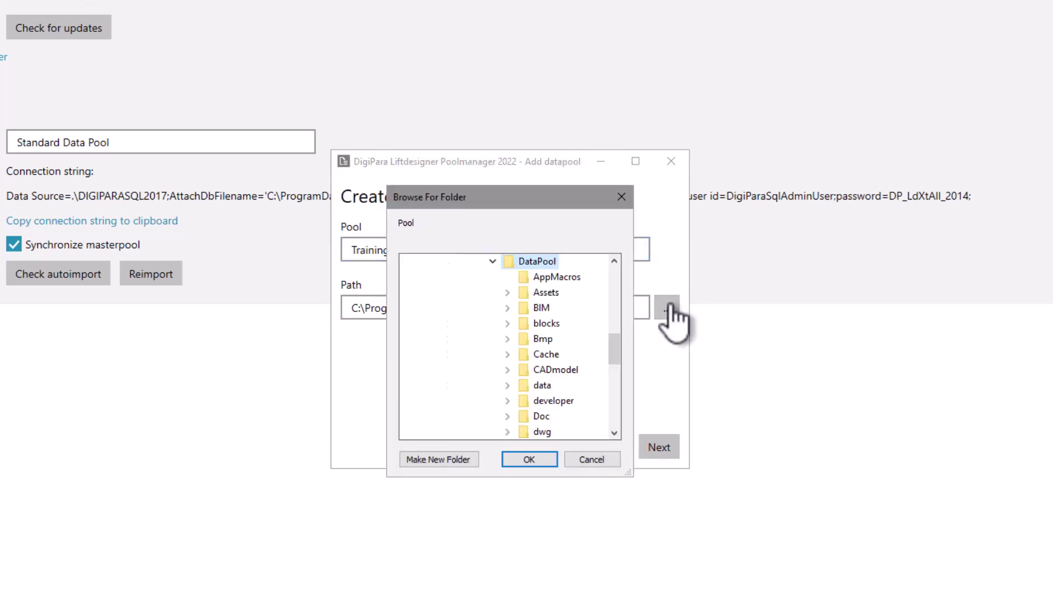
click(492, 261)
click(512, 308)
click(549, 458)
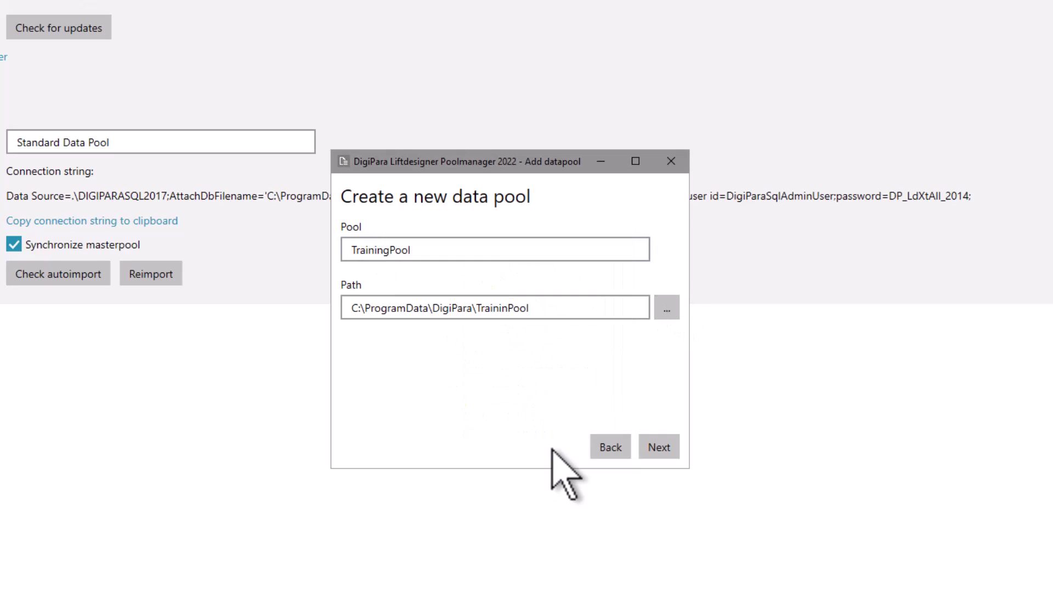
click(669, 454)
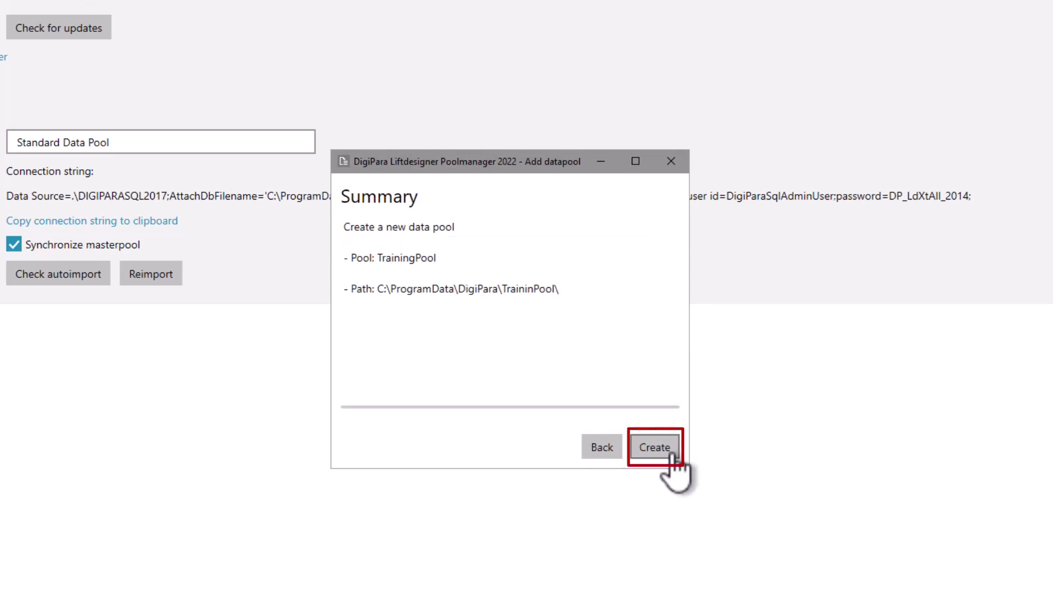
- Create TrainingPool and confirm making it the System UI pool
click(670, 454)
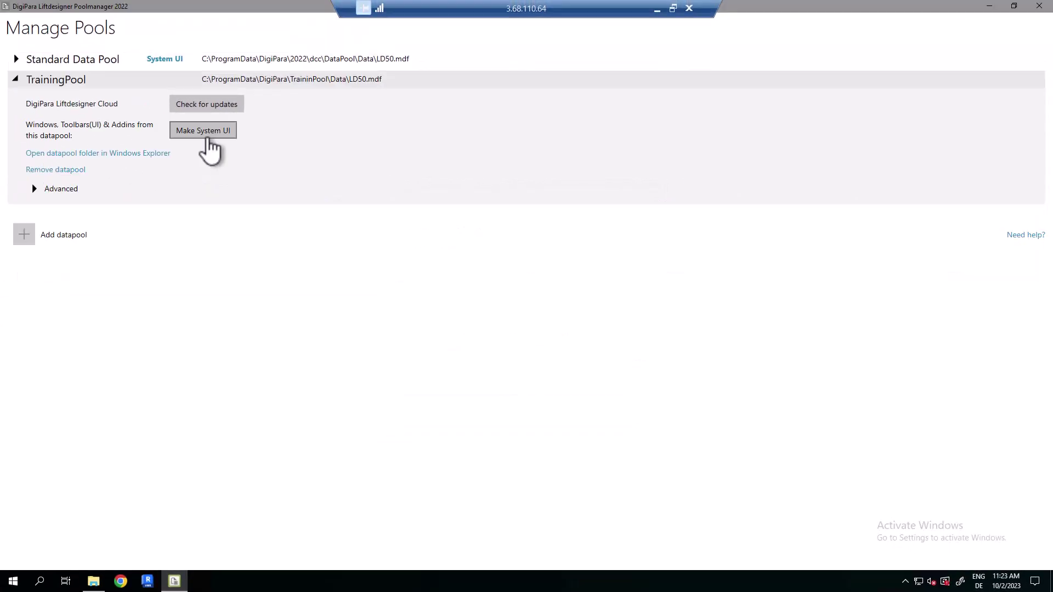
click(209, 137)
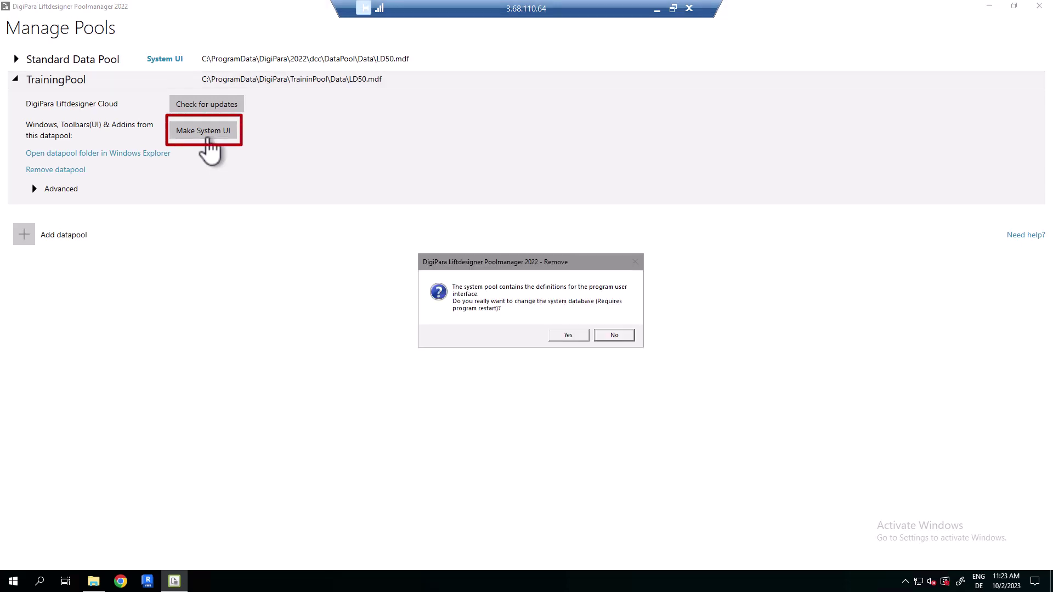
click(568, 336)
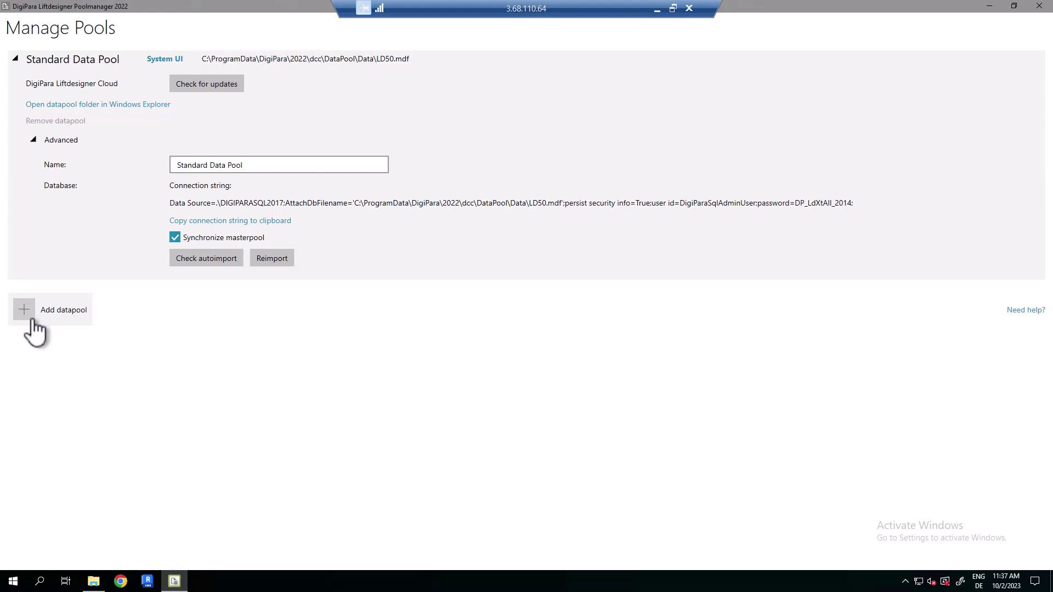
- Begin adding another pool by registering an existing data pool
click(31, 322)
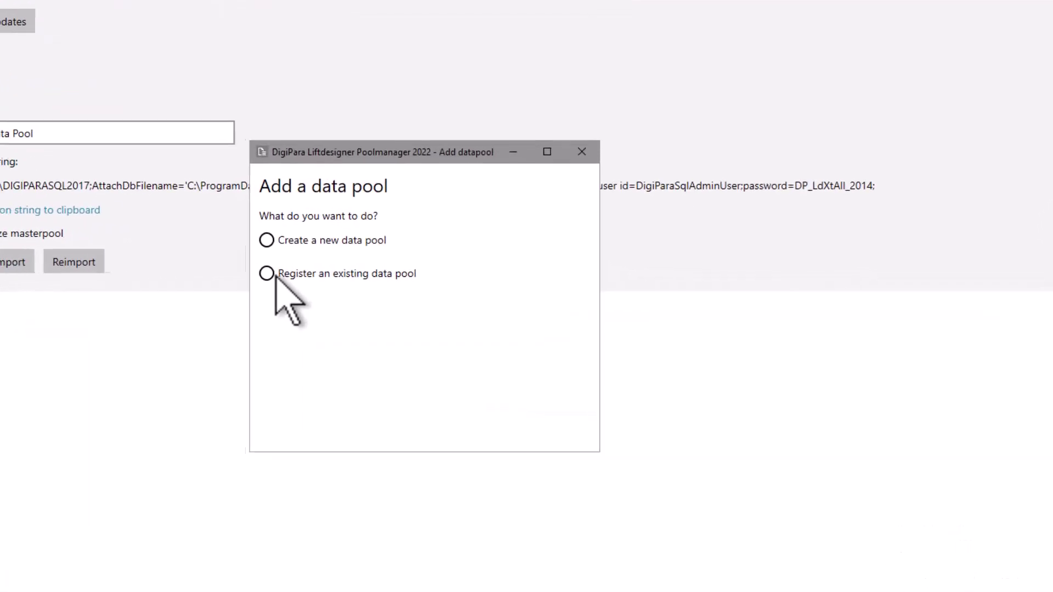
click(255, 274)
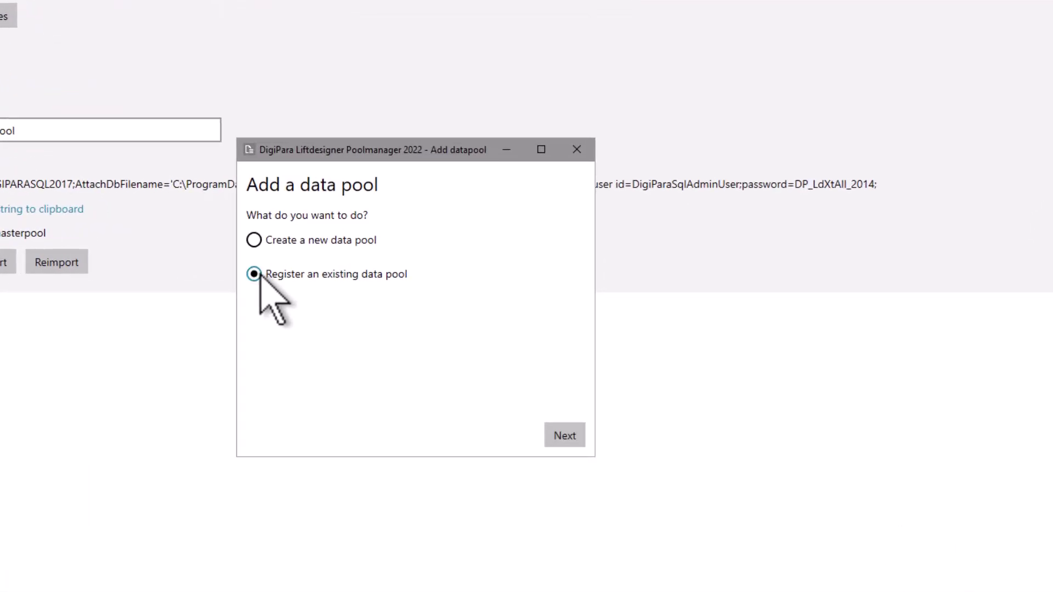
click(582, 444)
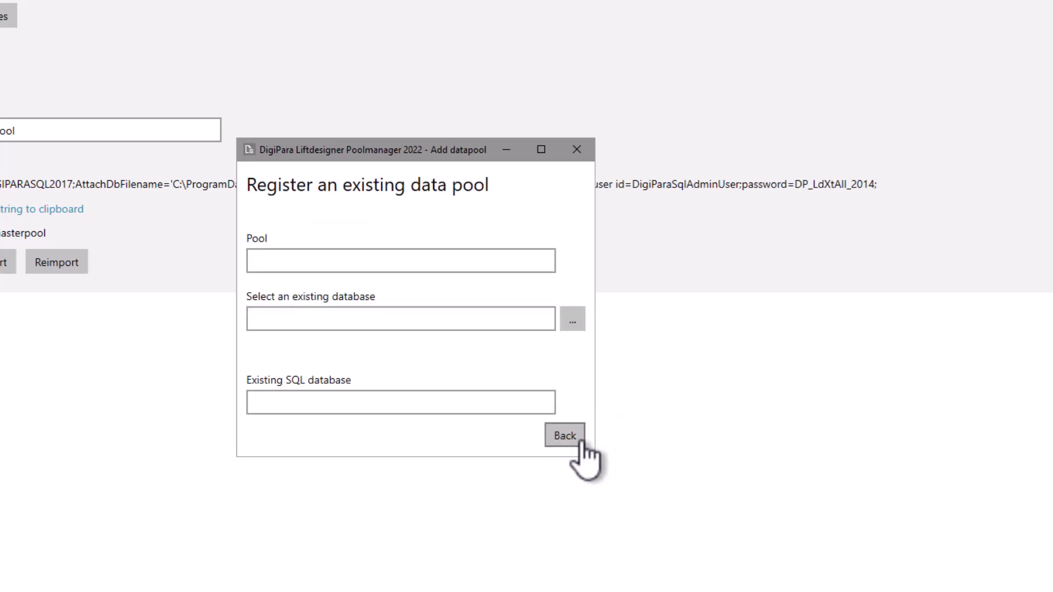
- Use C:\ProgramData\DigiPara\TraininPool\data\LD50.mdf as the database and name the pool TrainingPool
click(570, 324)
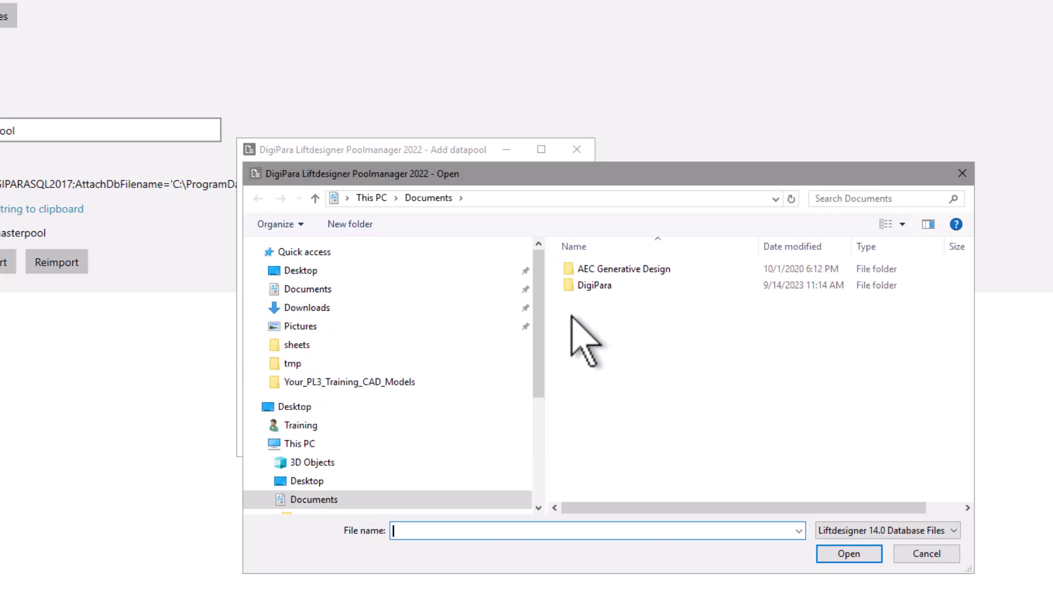
scroll(362, 453, down, 3)
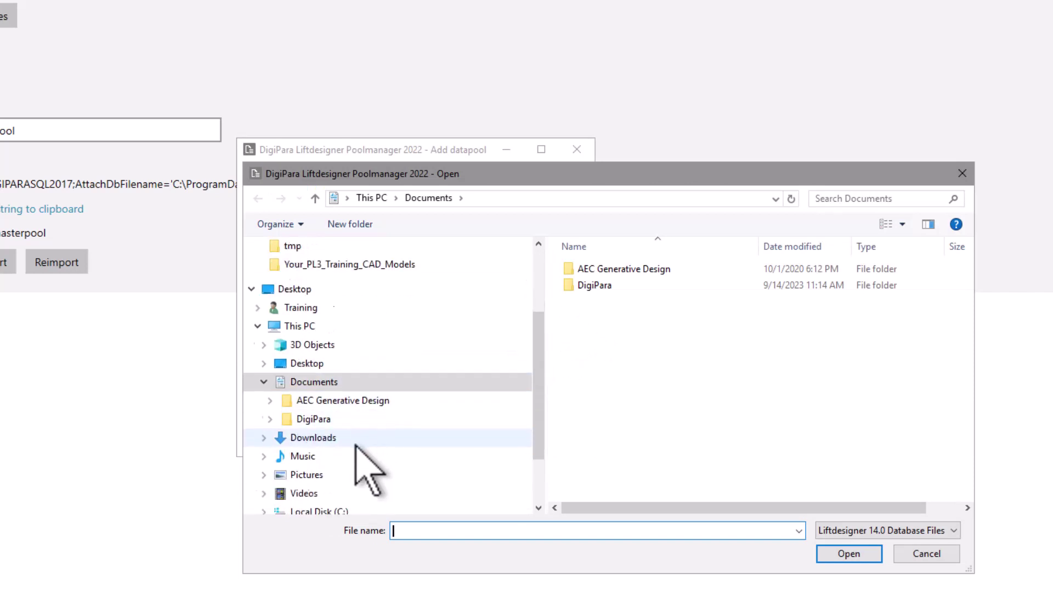
click(328, 475)
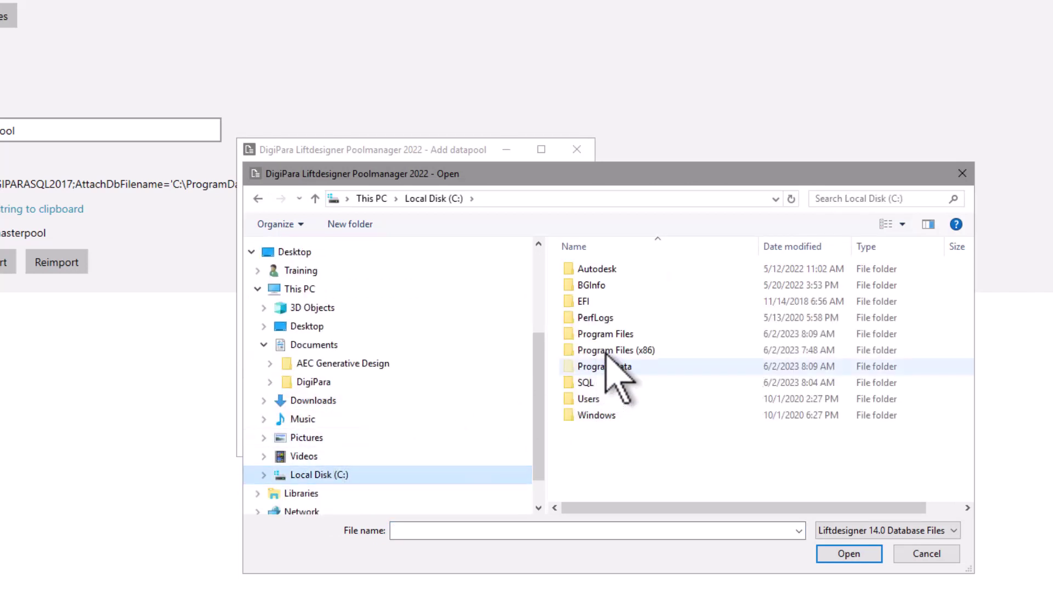
double_click(603, 366)
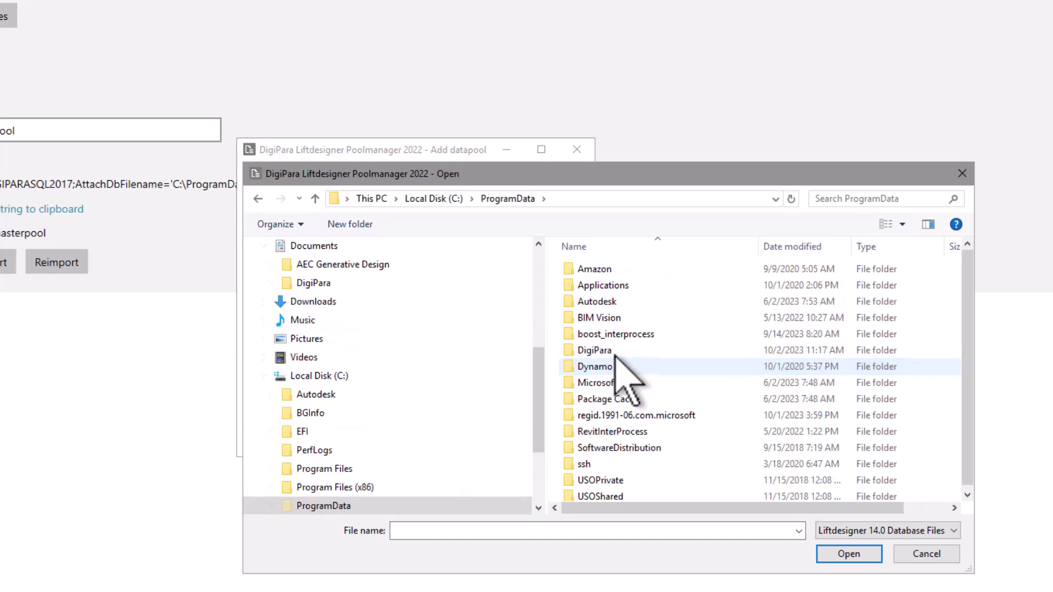
double_click(609, 350)
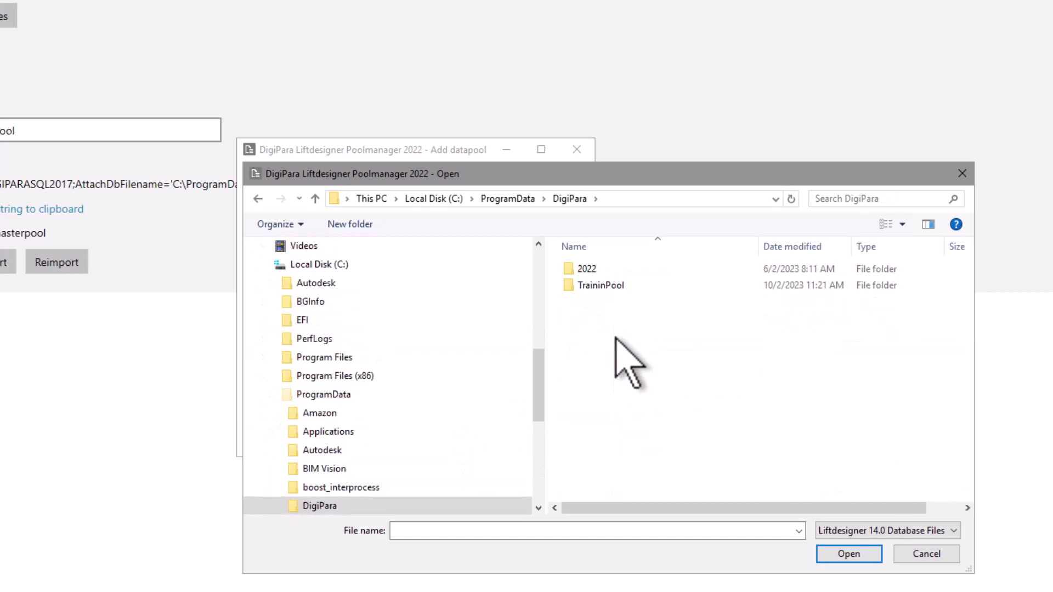
double_click(603, 286)
double_click(613, 363)
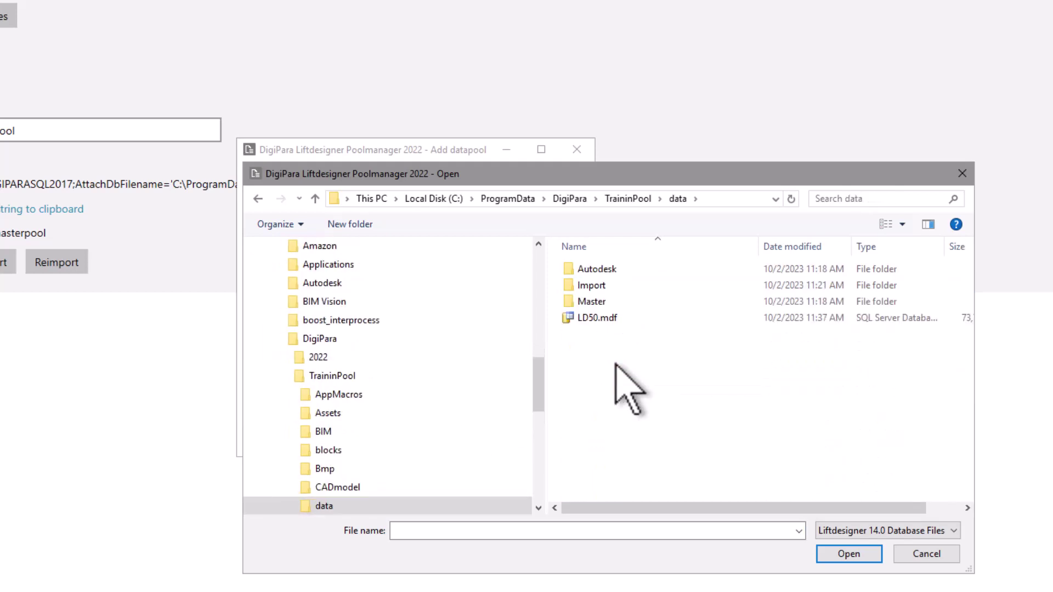
click(617, 319)
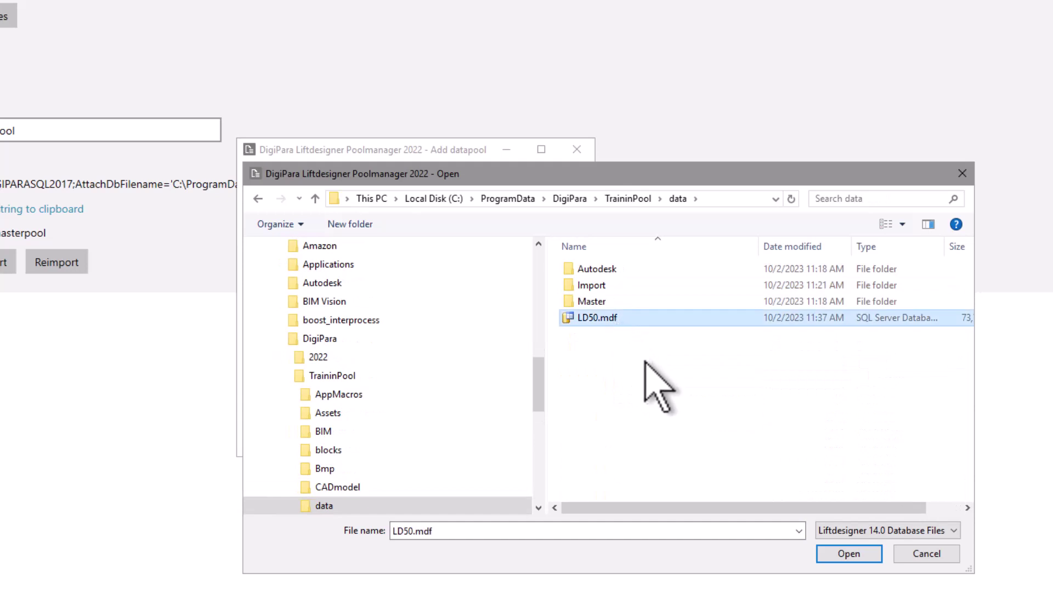
click(828, 553)
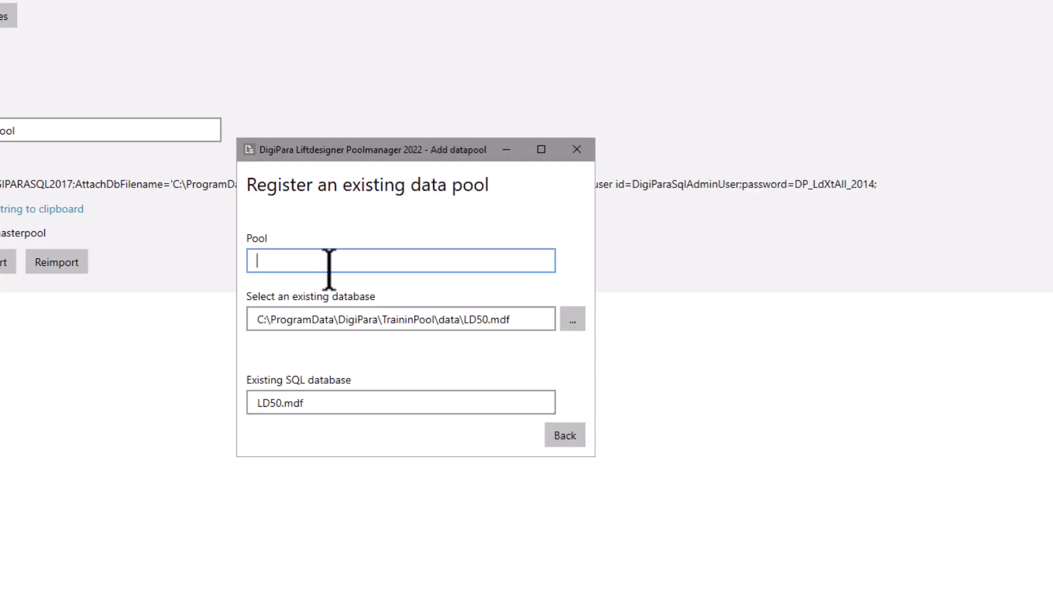
text(TrainingPool)
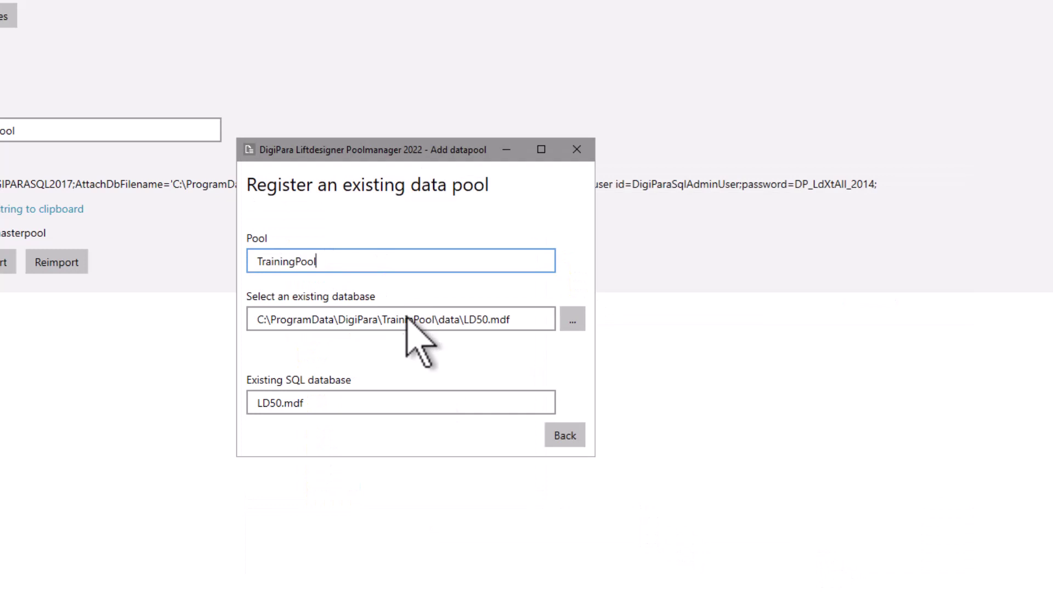
- Finish registering TrainingPool, then remove it, confirming deletion of its database and pool files
click(553, 439)
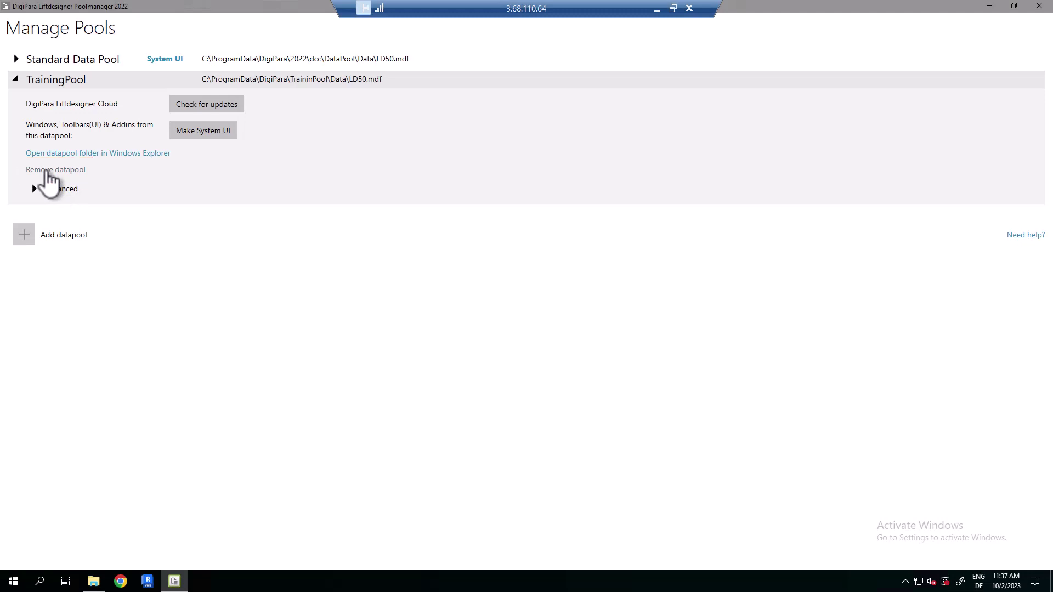
click(49, 171)
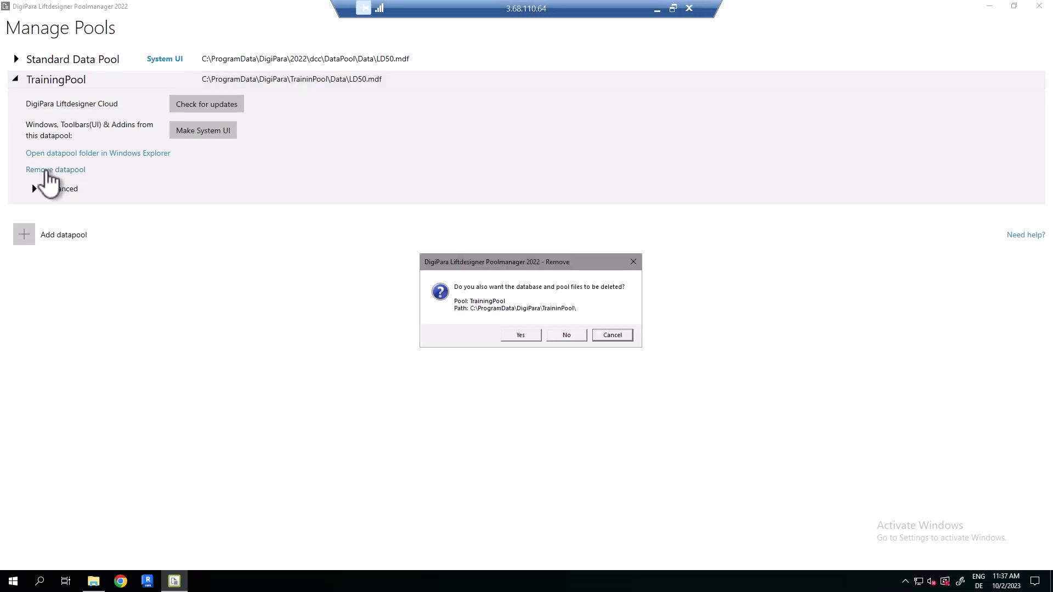
click(530, 337)
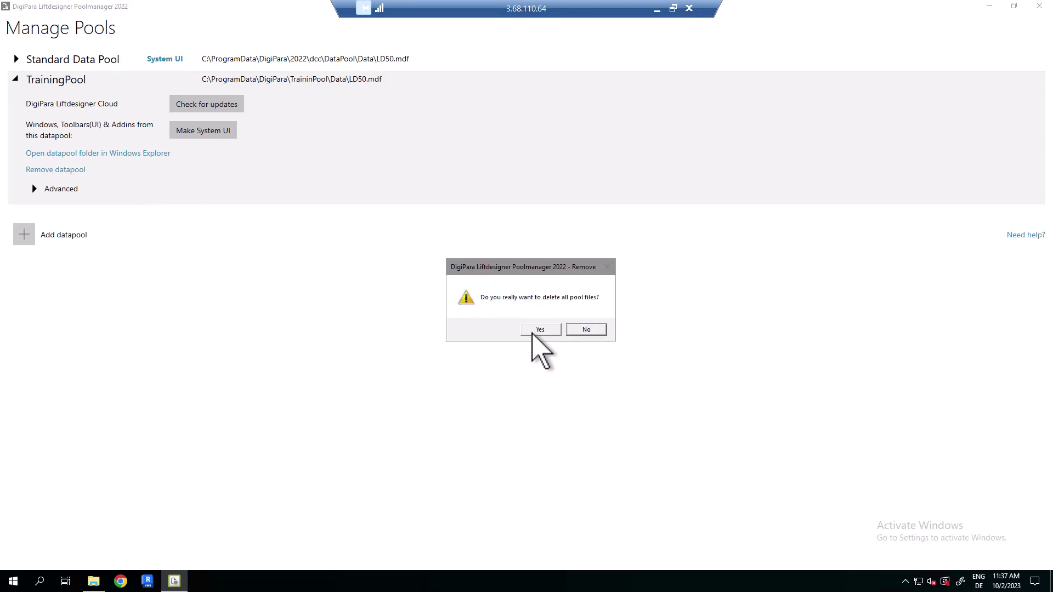
click(586, 329)
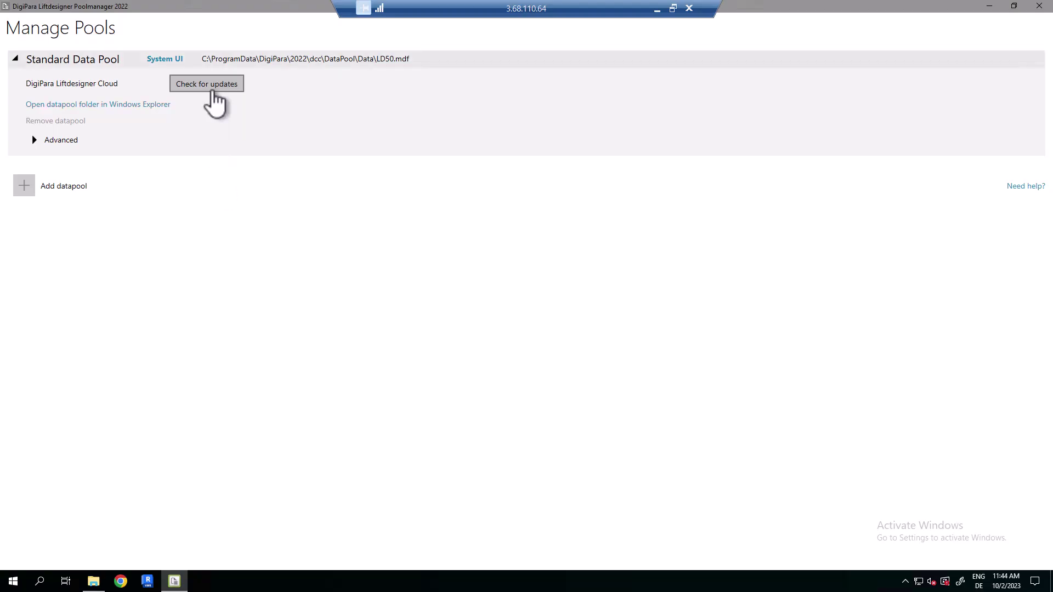
- Check cloud updates, select BK Factory, Grama Blend and Halfen Products, and apply them
click(208, 93)
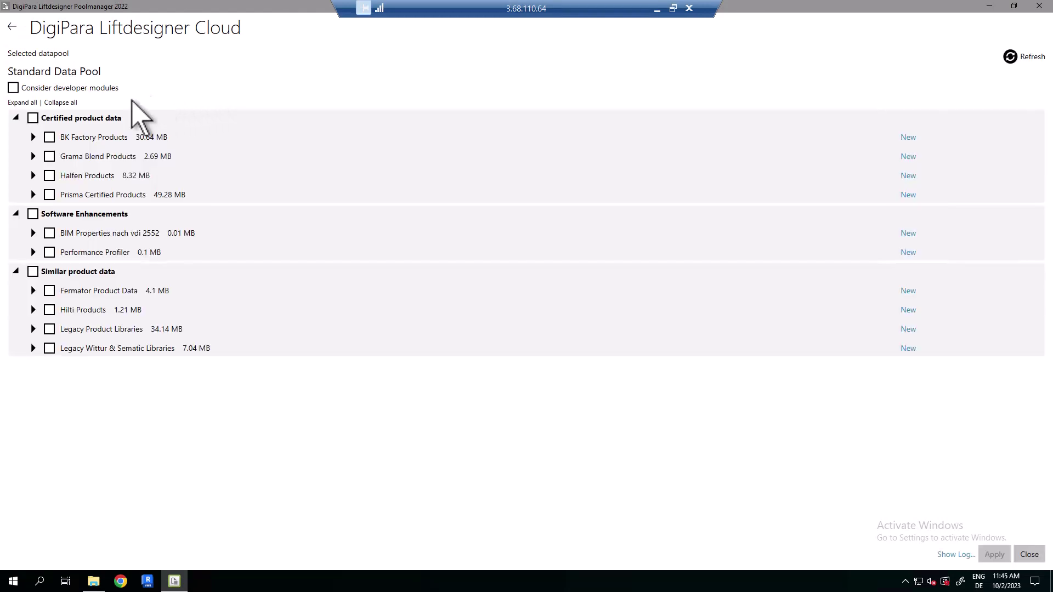
click(49, 137)
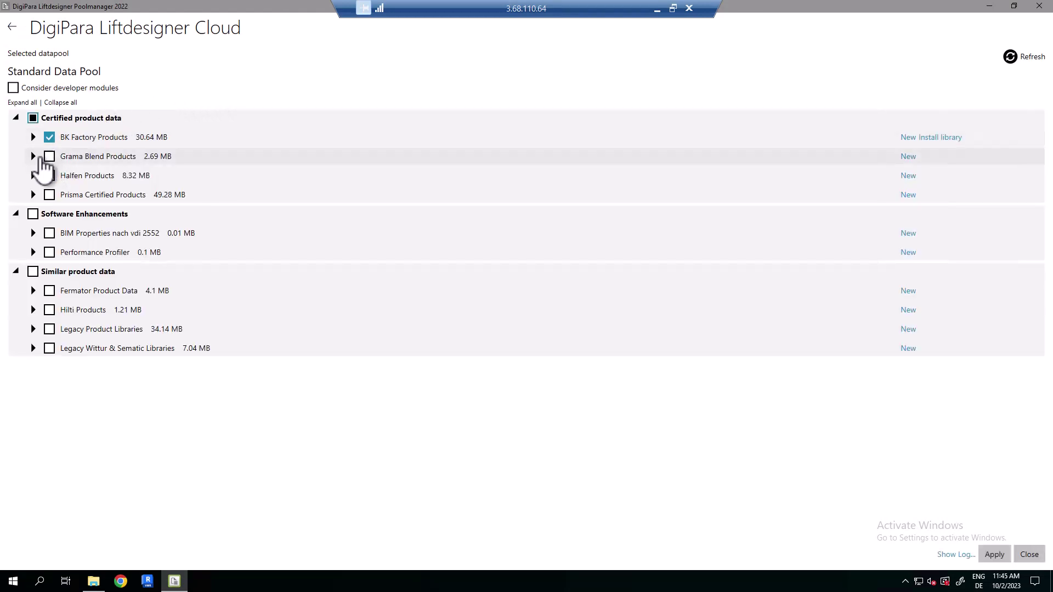
click(49, 158)
click(50, 177)
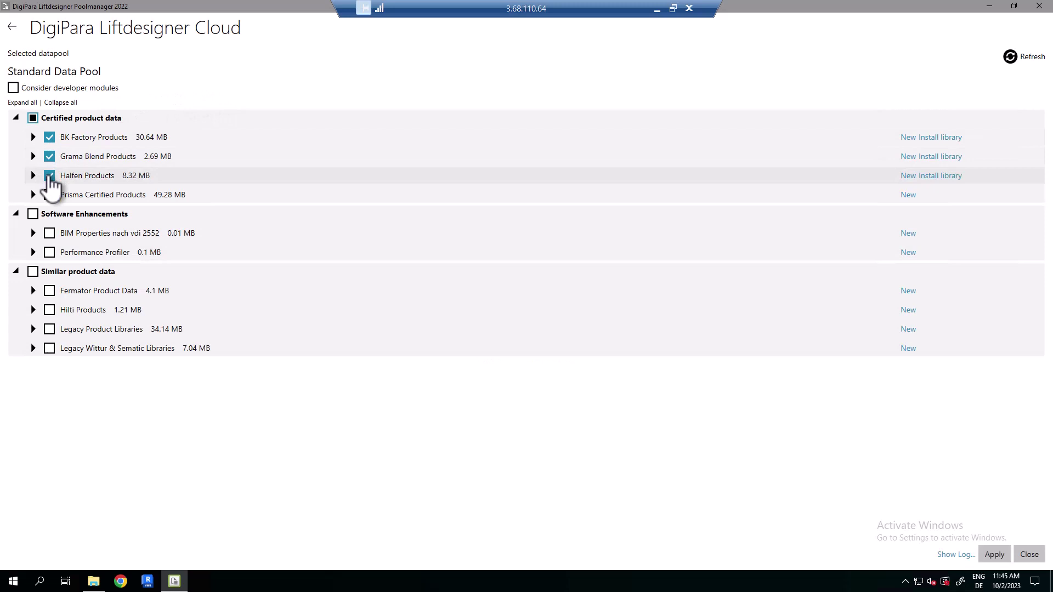
click(995, 555)
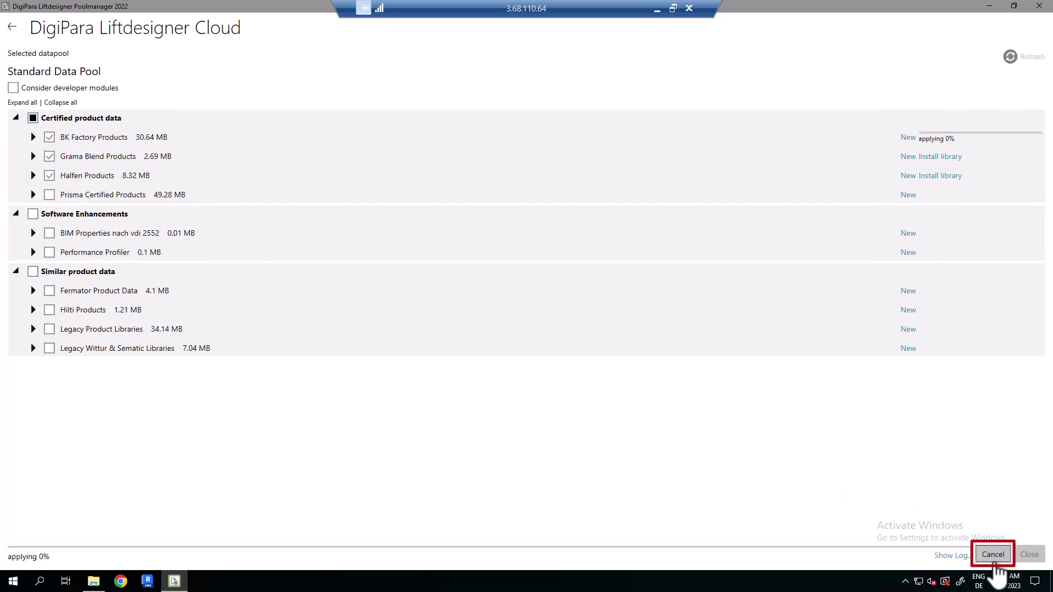